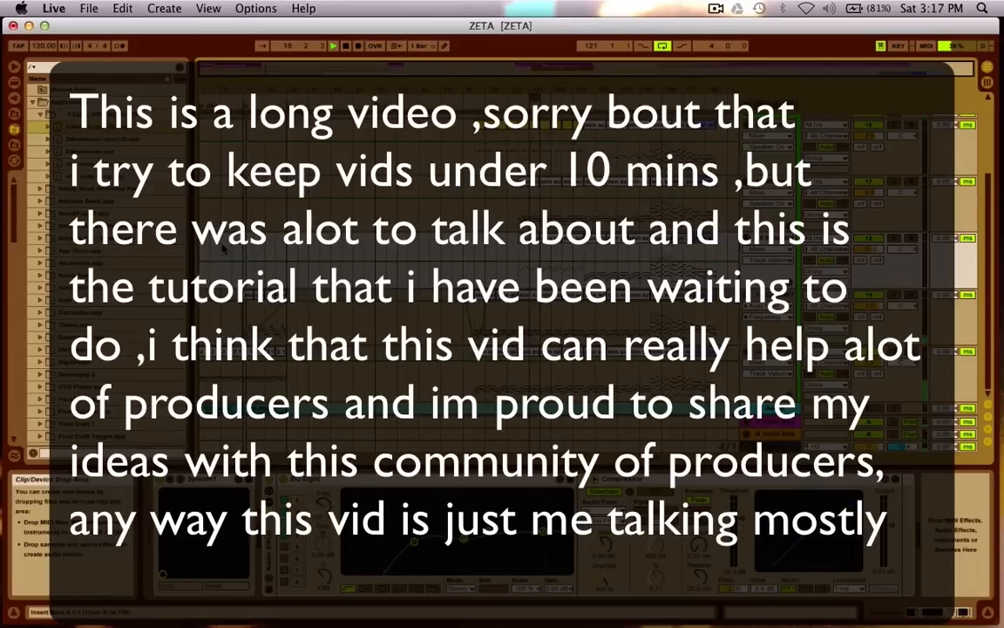
Stop playback and view the list of recently opened Live sets without opening one.
key("space")
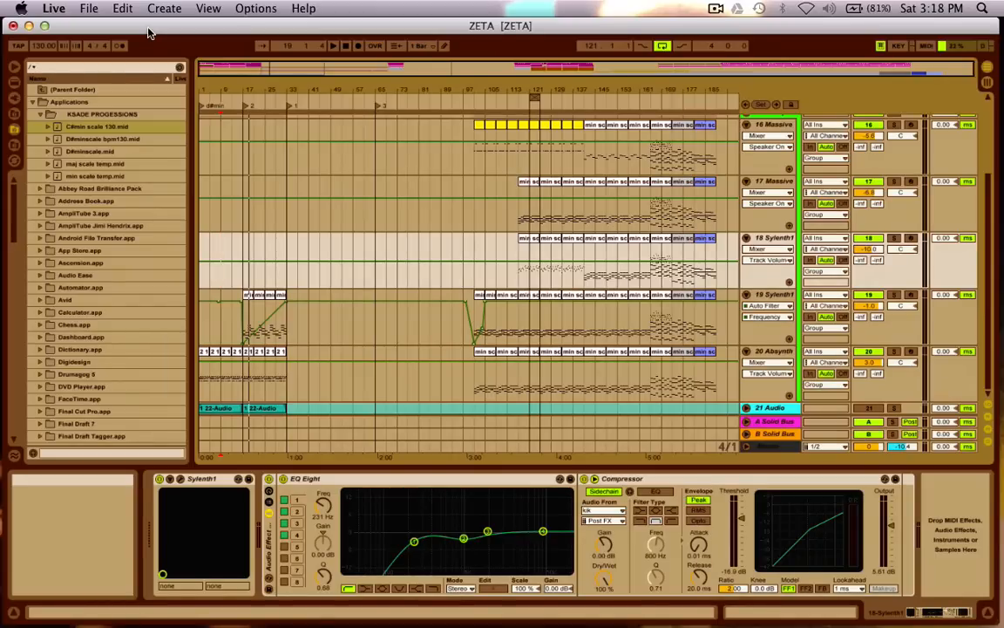
left_click(86, 10)
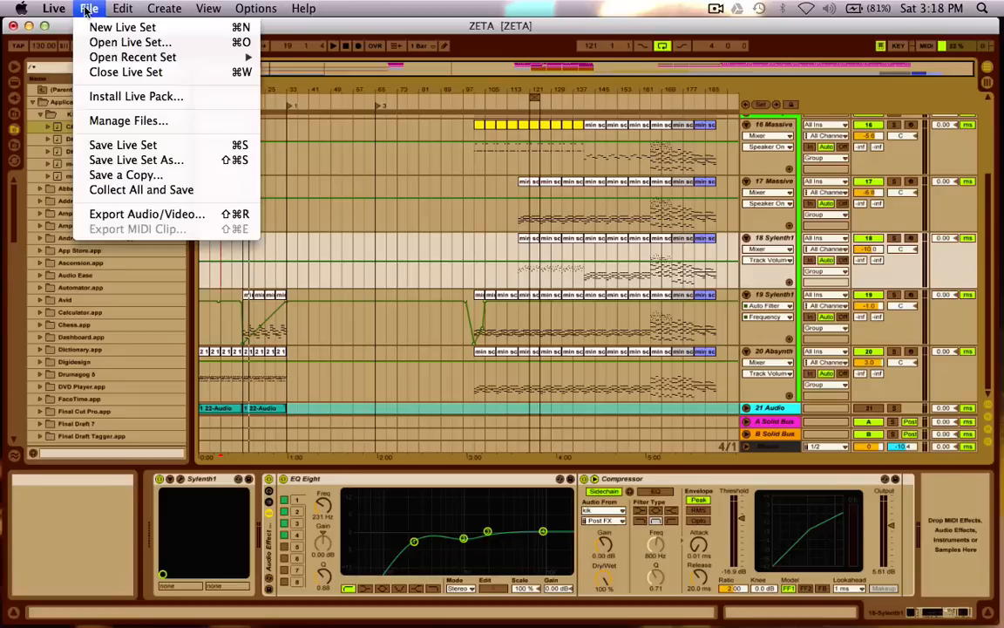
mouse_move(131, 57)
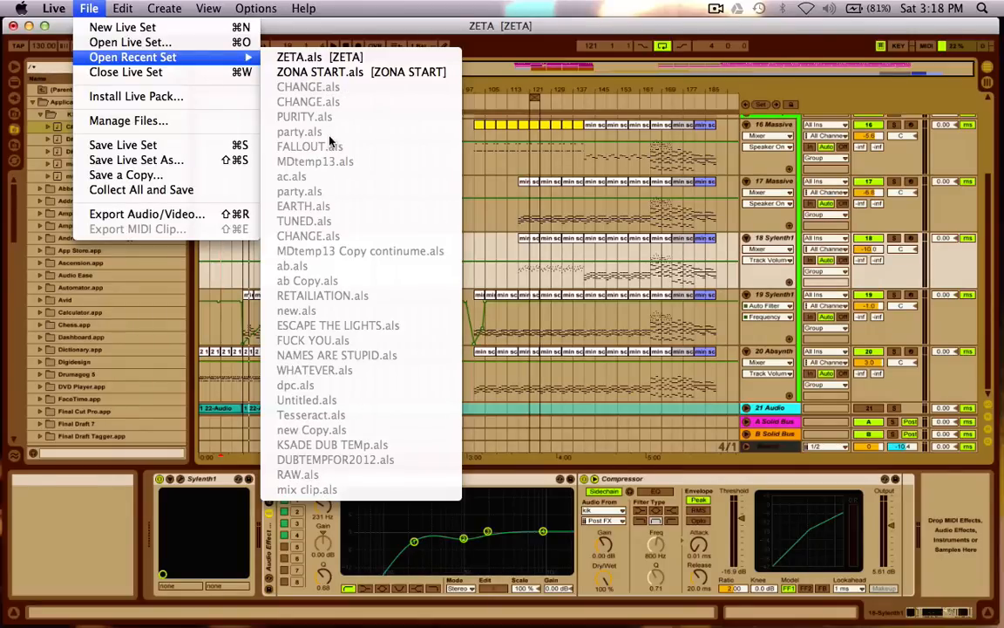
left_click(379, 35)
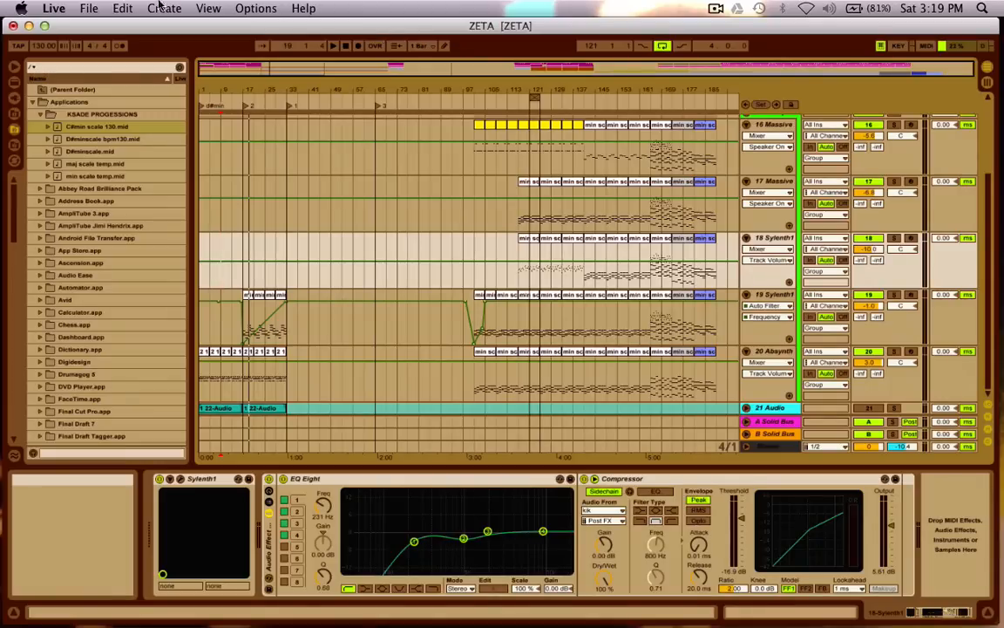
Move the ZETA set window aside to inspect the ZONA START and ZETA project folders on the desktop, and restore the window.
left_click_drag(94, 27, 99, 368)
left_click(545, 142)
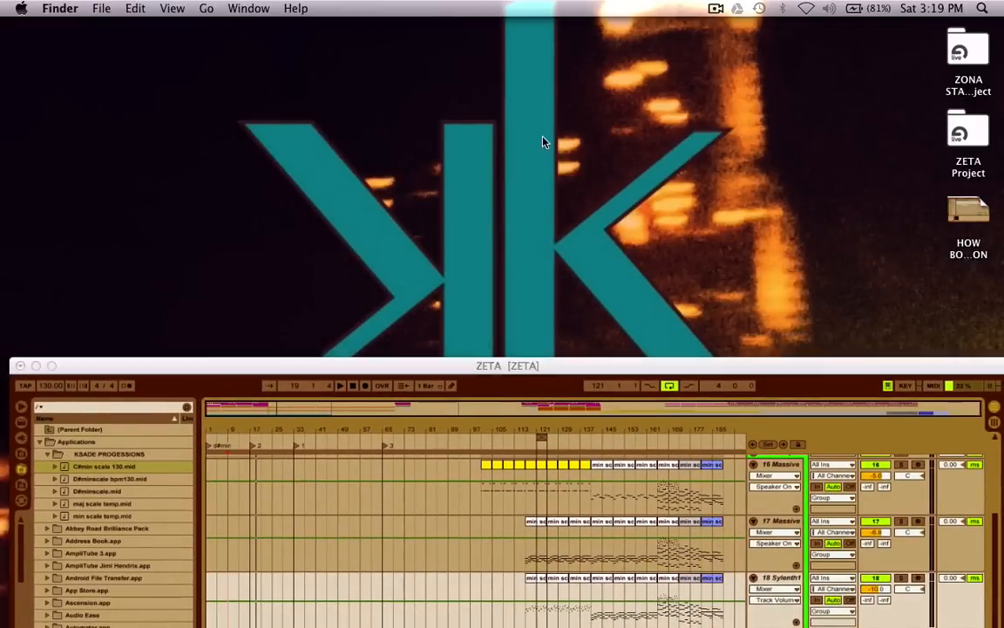
left_click_drag(912, 53, 969, 168)
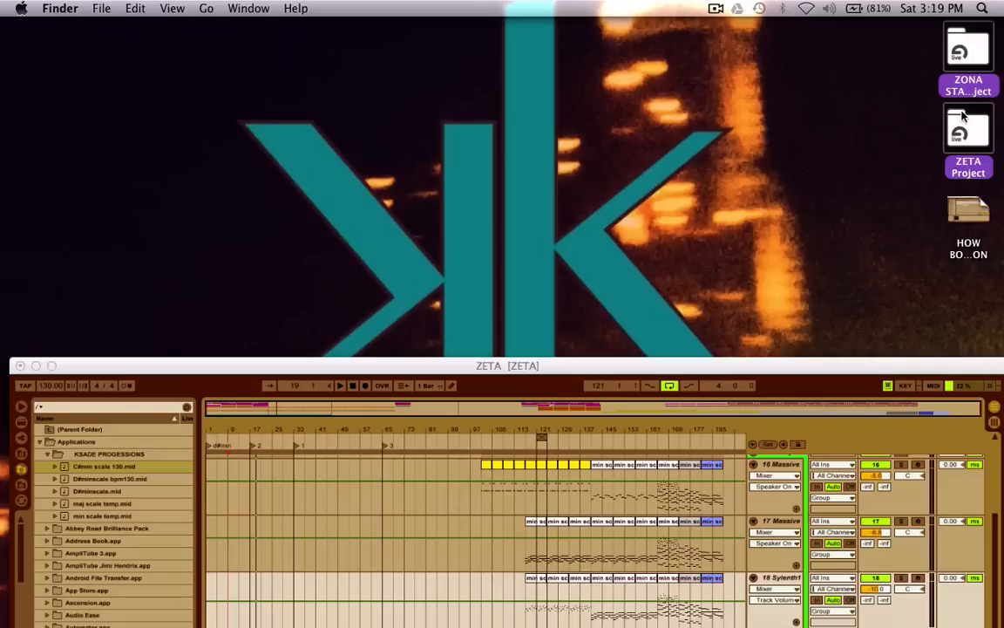
left_click_drag(898, 131, 960, 136)
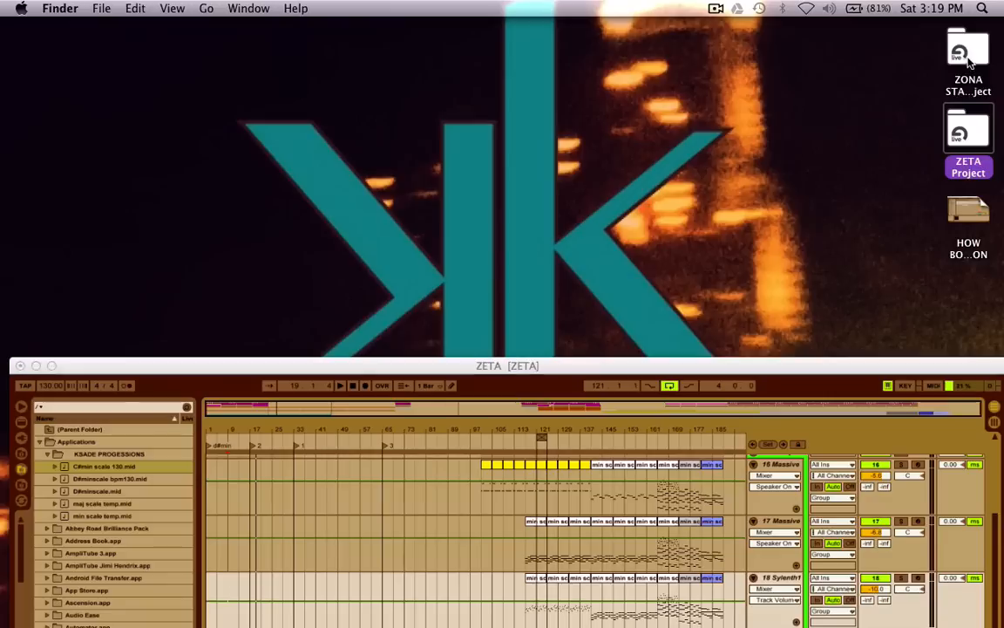
left_click(812, 212)
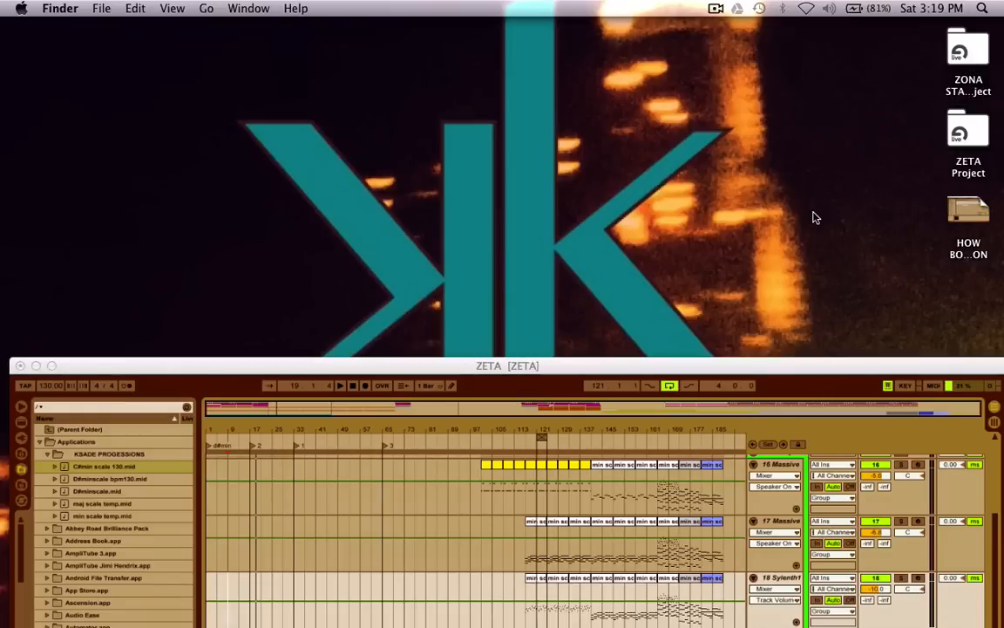
left_click(970, 133)
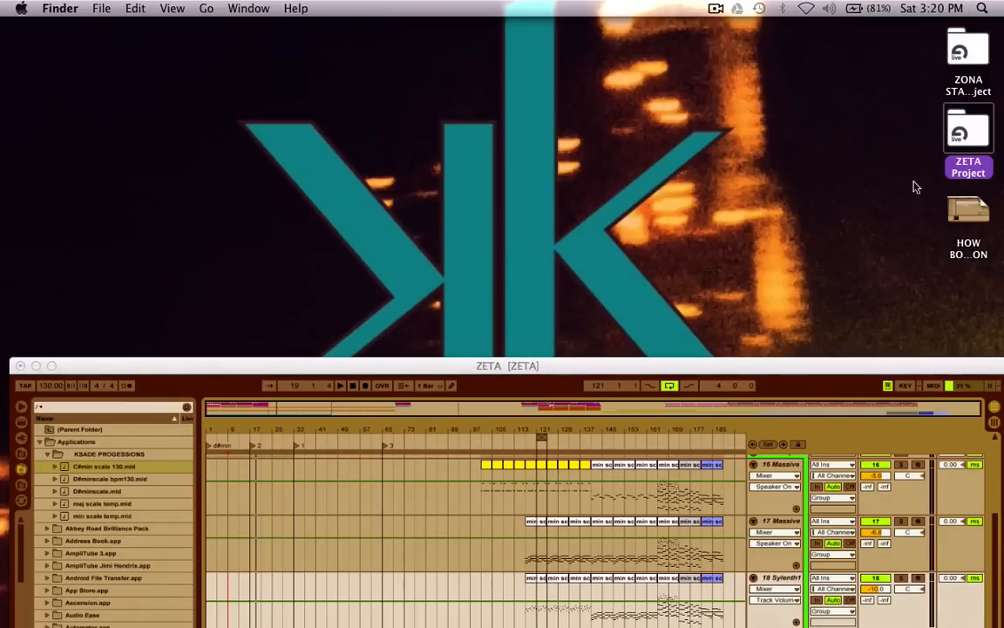
left_click(959, 52)
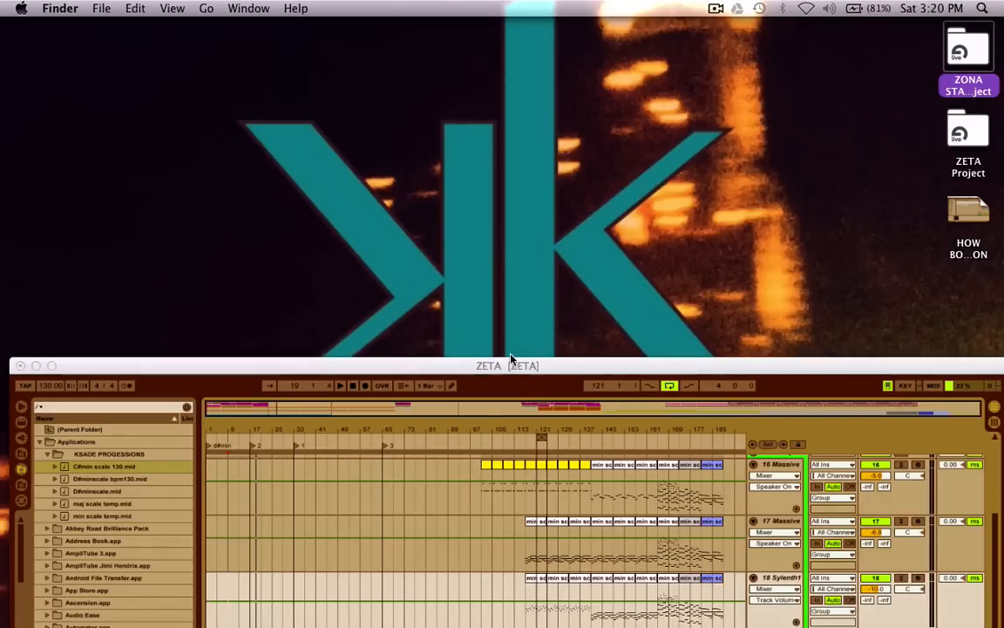
left_click_drag(508, 366, 499, 8)
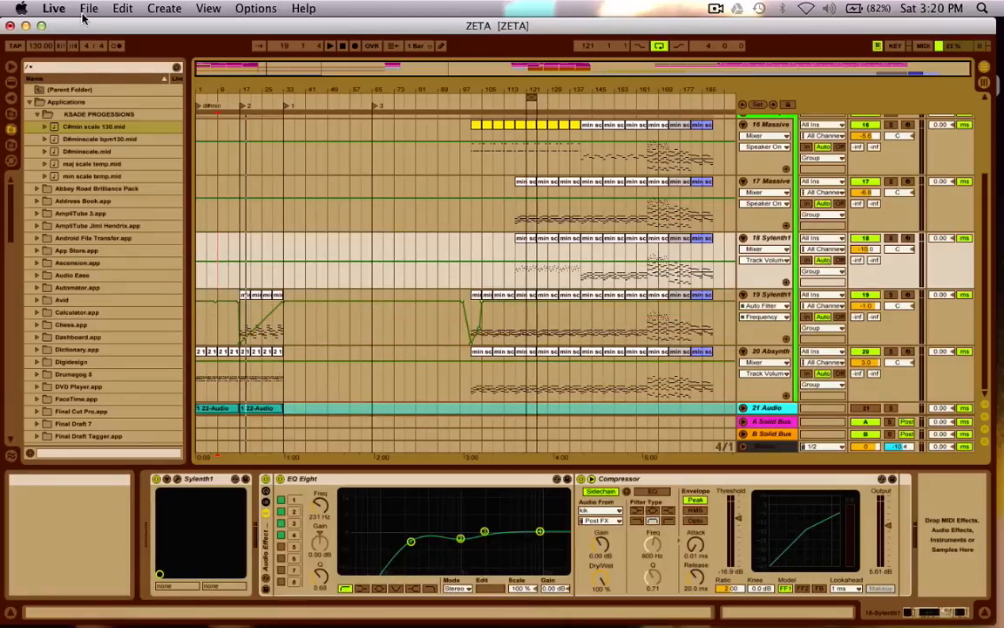
left_click(89, 8)
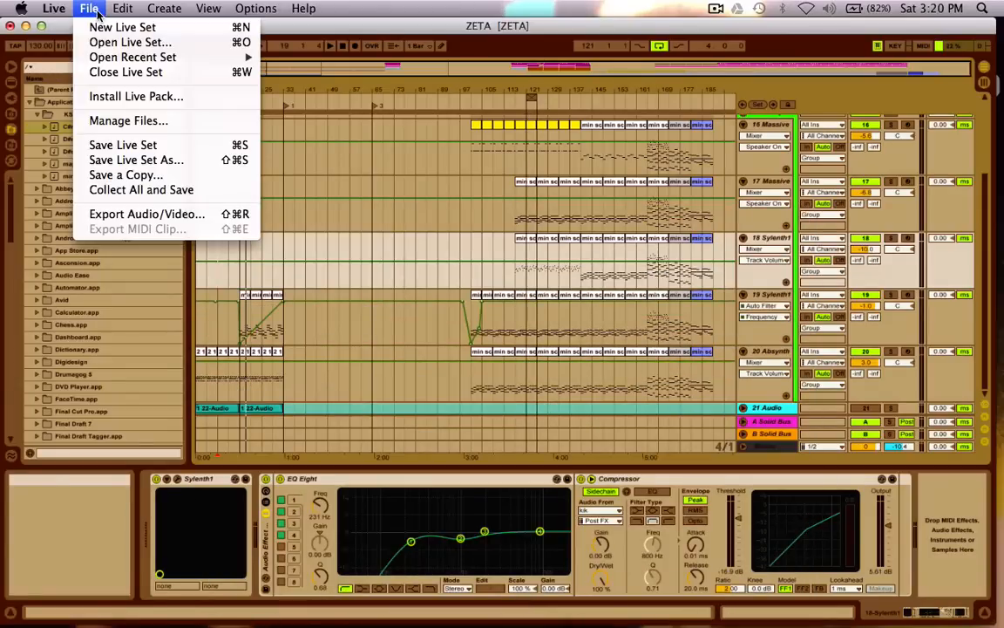
left_click(373, 27)
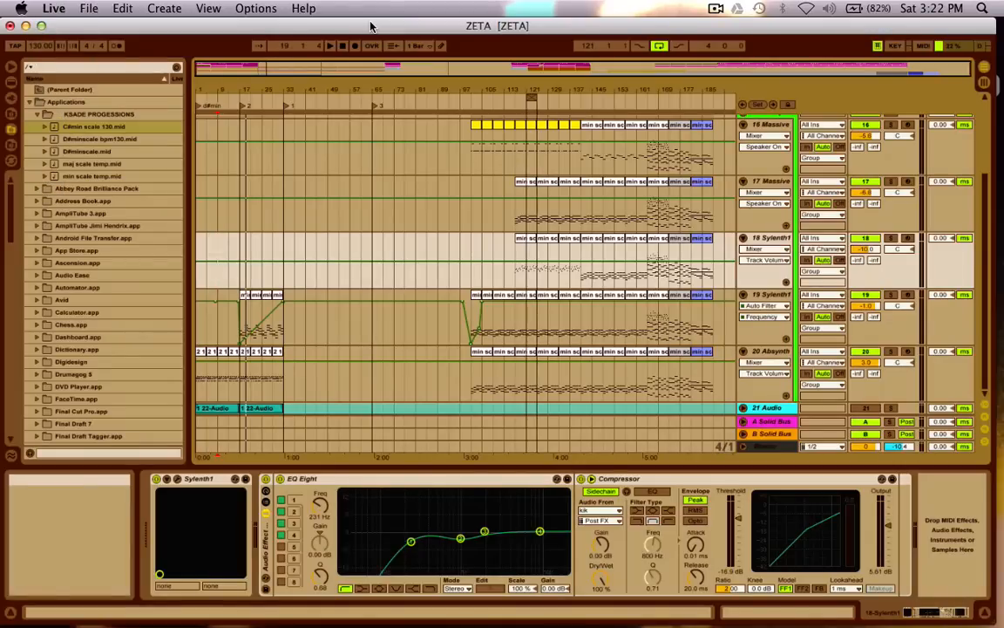
Examine the low and high notes of the 17 Massive clip at bar 165 in the MIDI editor, and return to the device view.
double_click(659, 183)
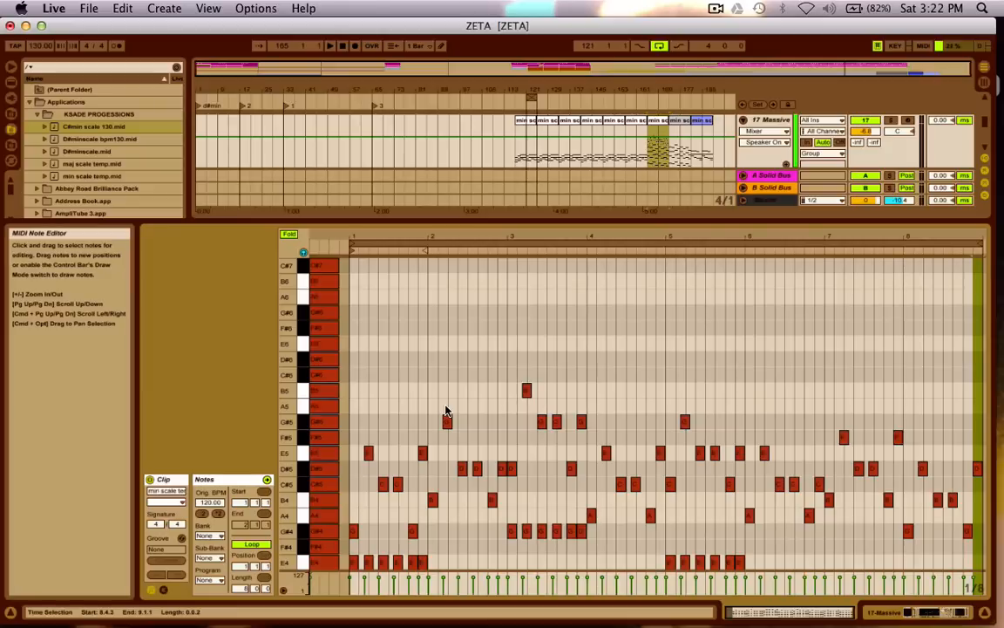
scroll(446, 410, "down", 10)
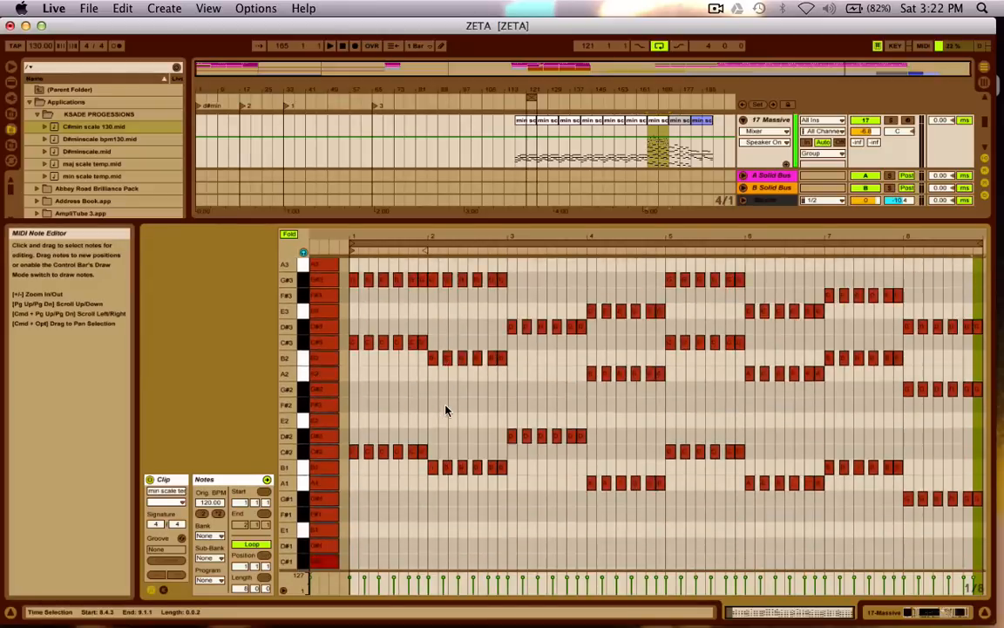
scroll(446, 411, "down", 8)
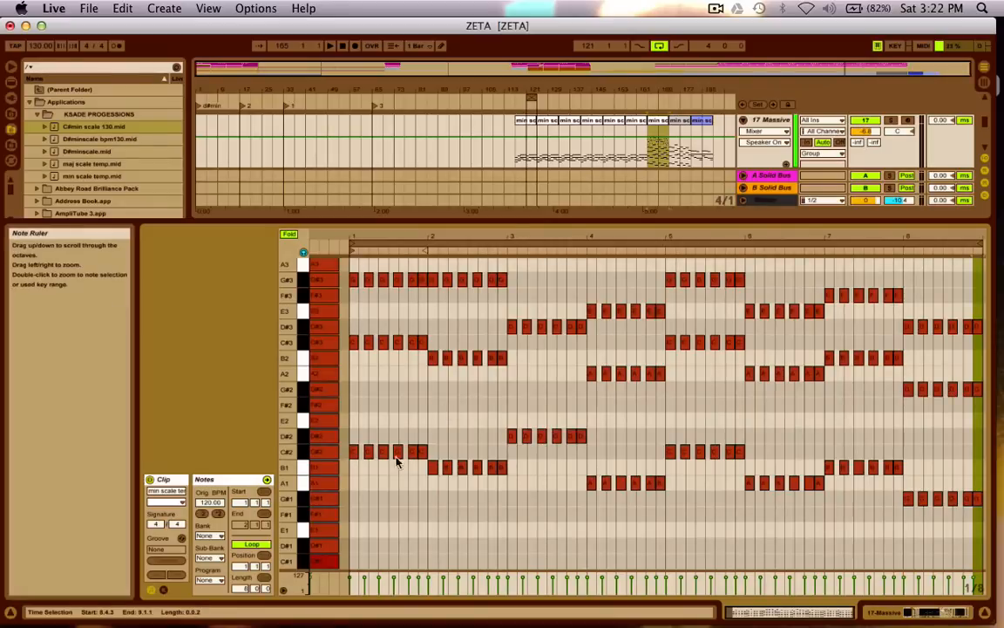
scroll(462, 479, "up", 4)
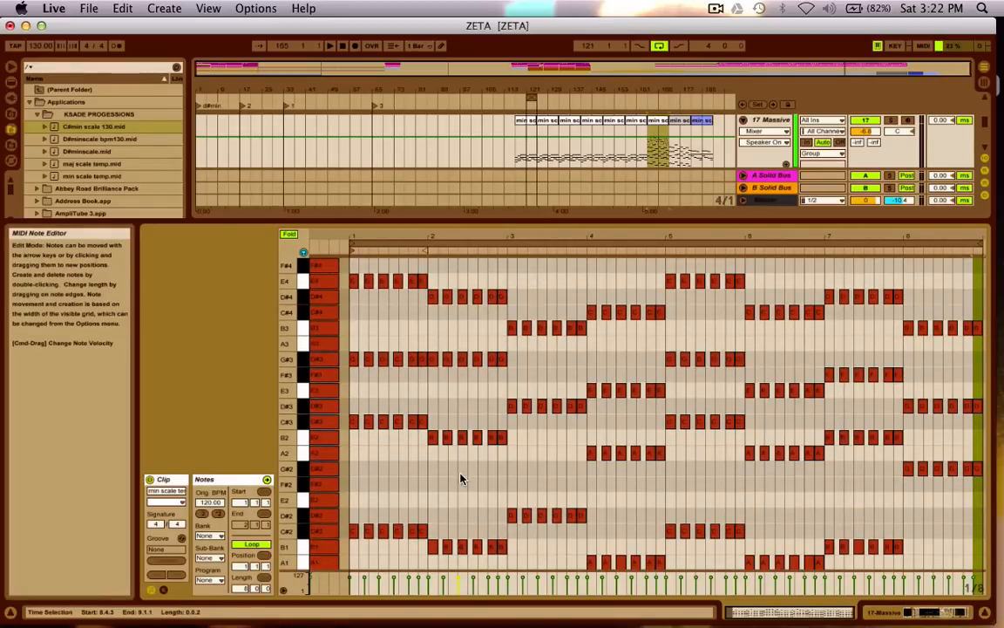
scroll(462, 478, "down", 4)
scroll(462, 478, "up", 3)
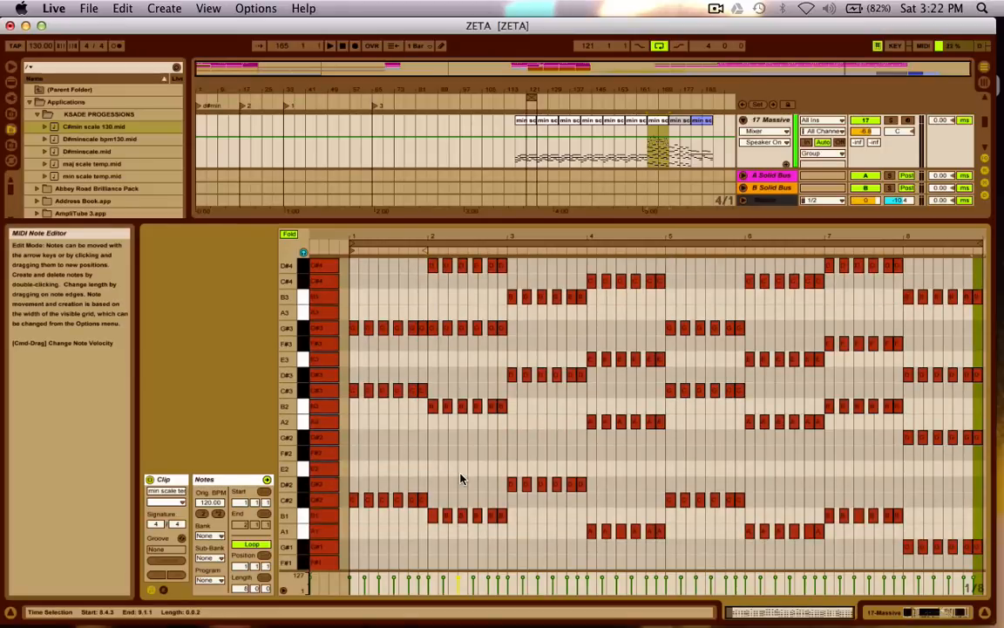
scroll(463, 478, "down", 1)
scroll(524, 381, "up", 5)
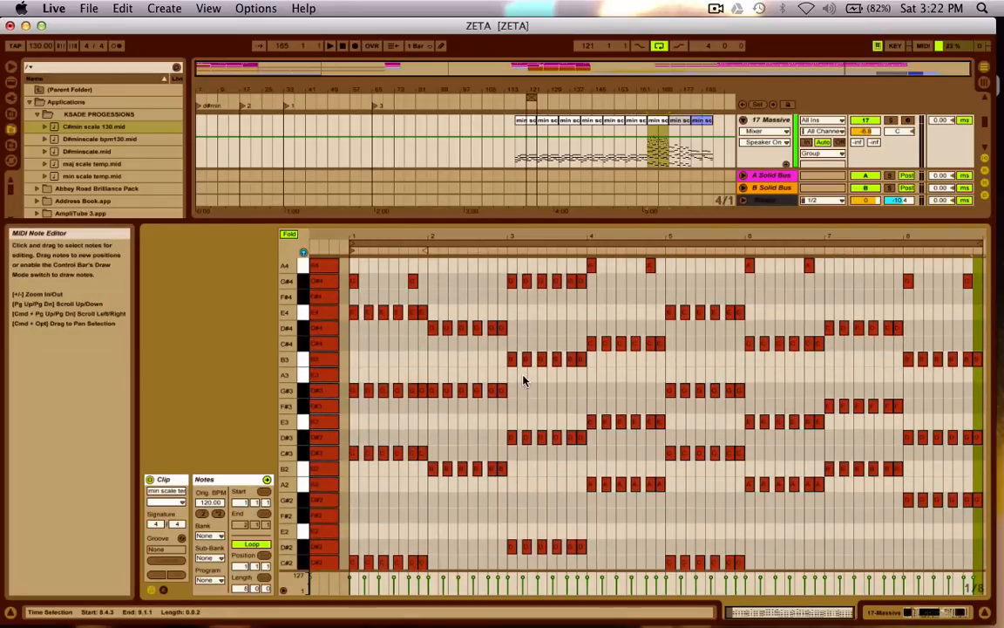
scroll(524, 381, "up", 4)
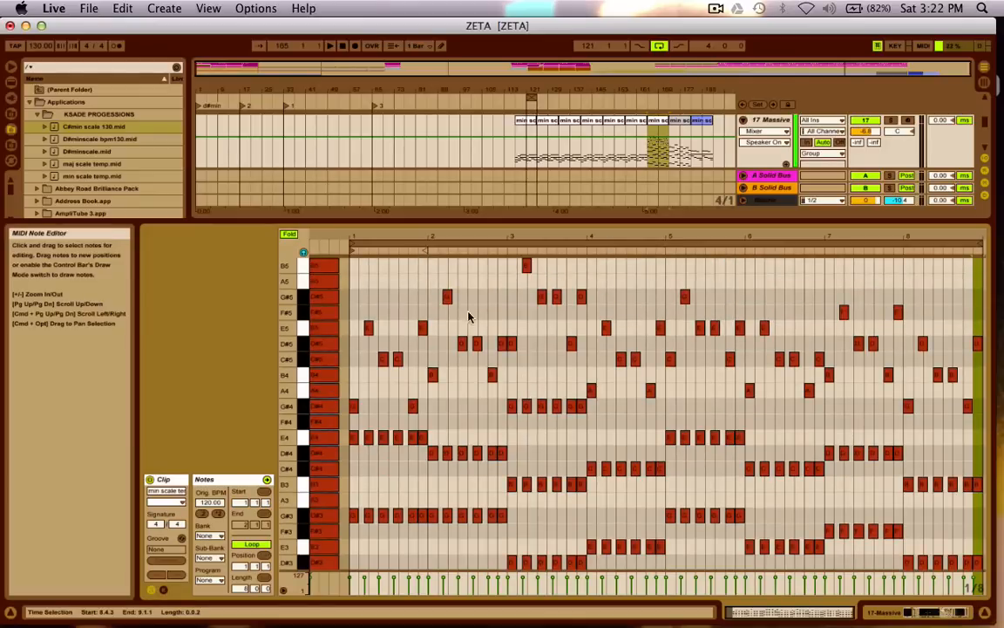
scroll(718, 407, "down", 8)
scroll(717, 407, "down", 3)
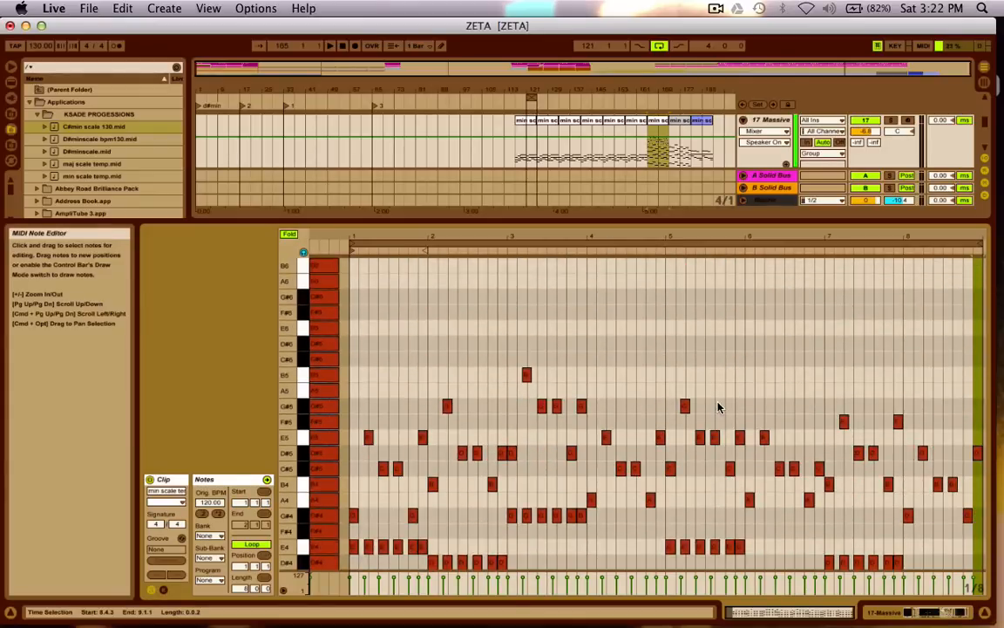
key("shift+Tab")
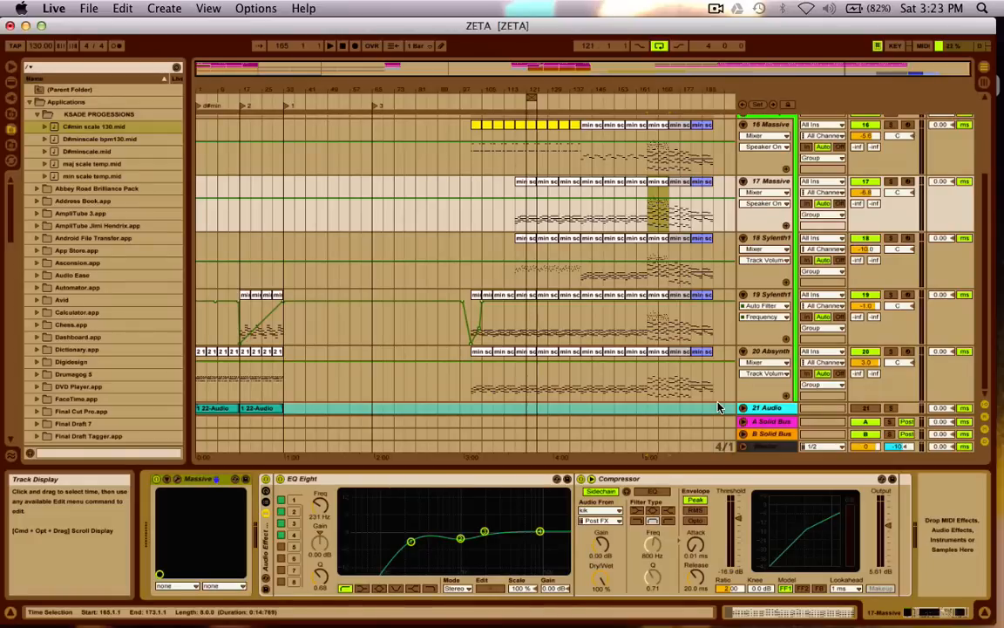
Try to export the 18 Sylenth1 clip at bar 165 as "C#min scale 130" in the KSADE PROGESSIONS folder.
left_click(660, 240)
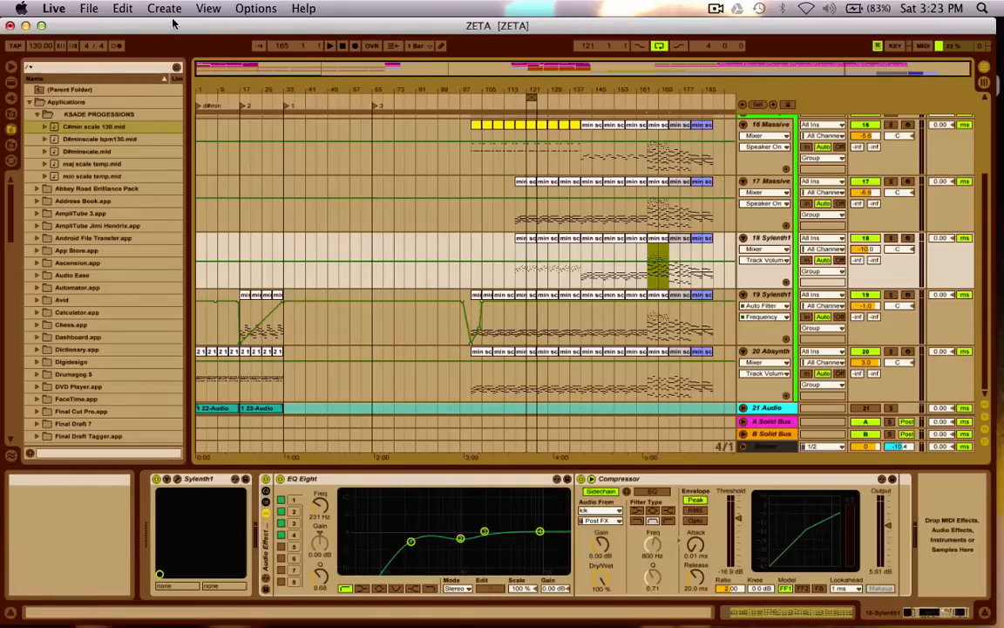
mouse_move(174, 22)
left_mouse_down()
mouse_move(183, 23)
mouse_move(174, 15)
left_mouse_up()
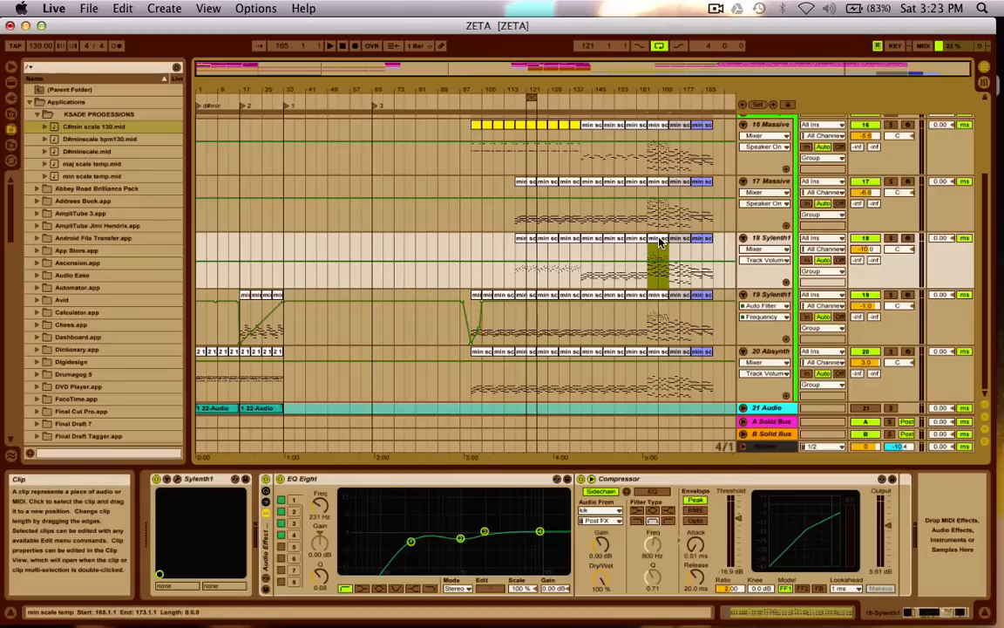
key("super+shift+e")
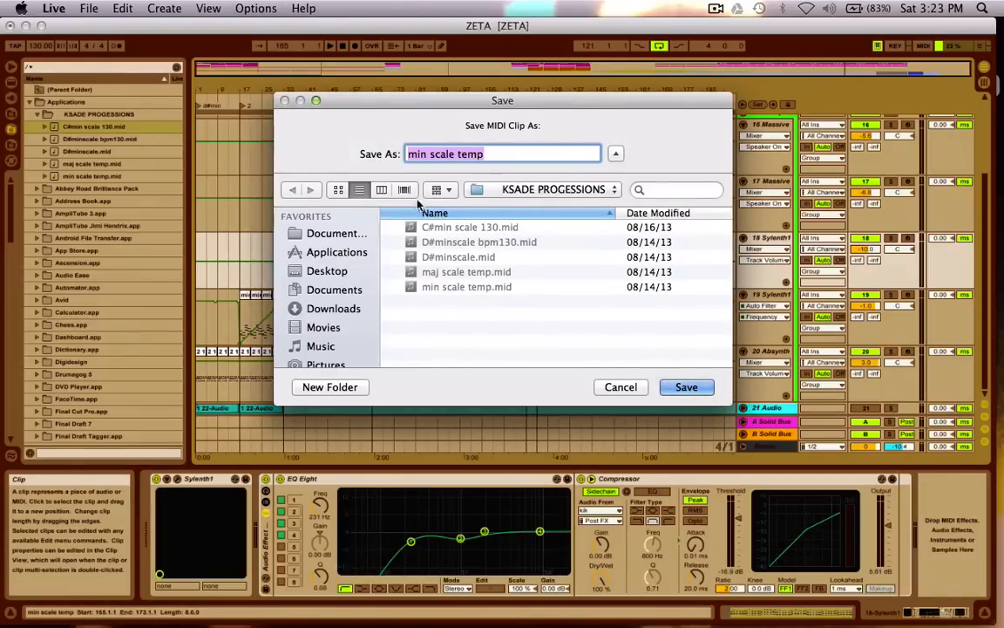
left_click(333, 288)
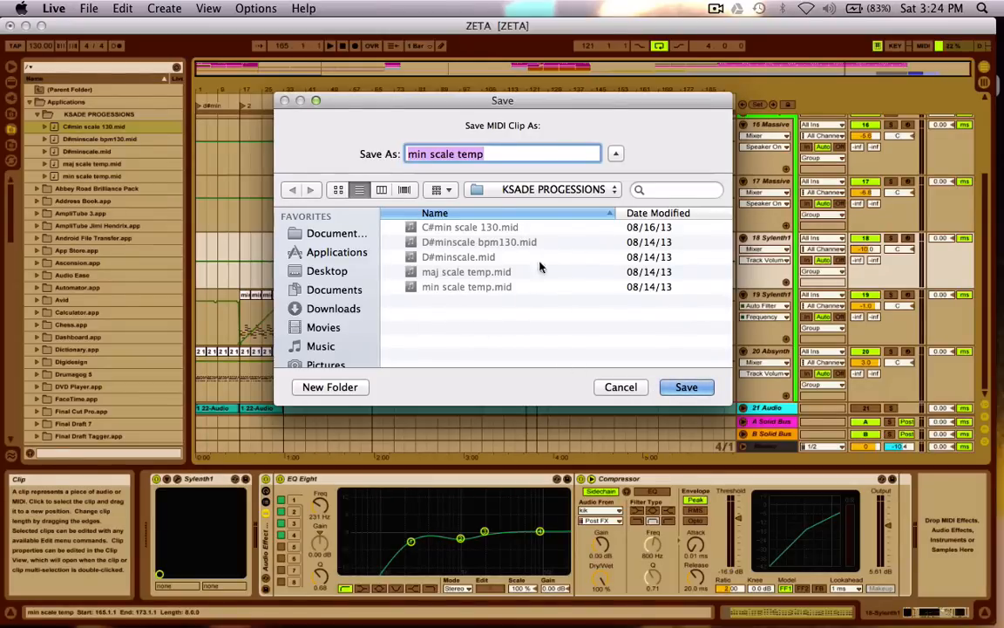
left_click(424, 231)
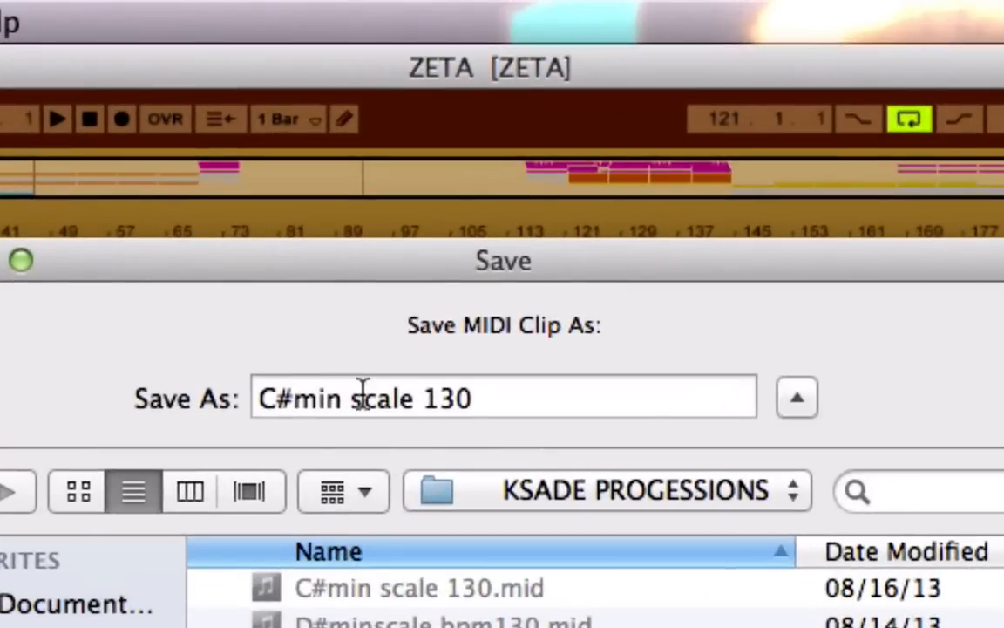
left_click_drag(420, 399, 542, 400)
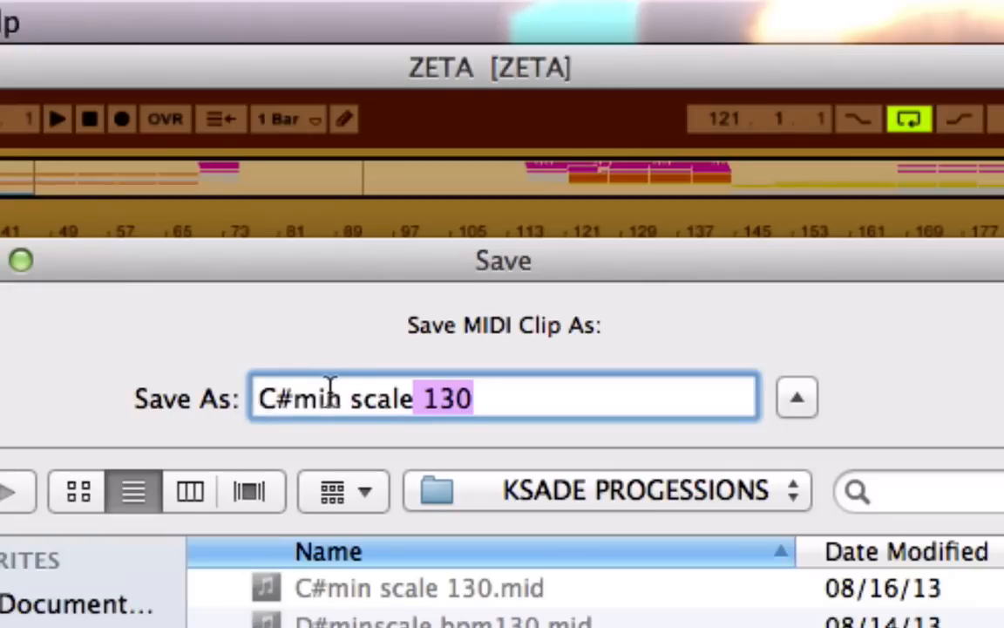
key("Escape")
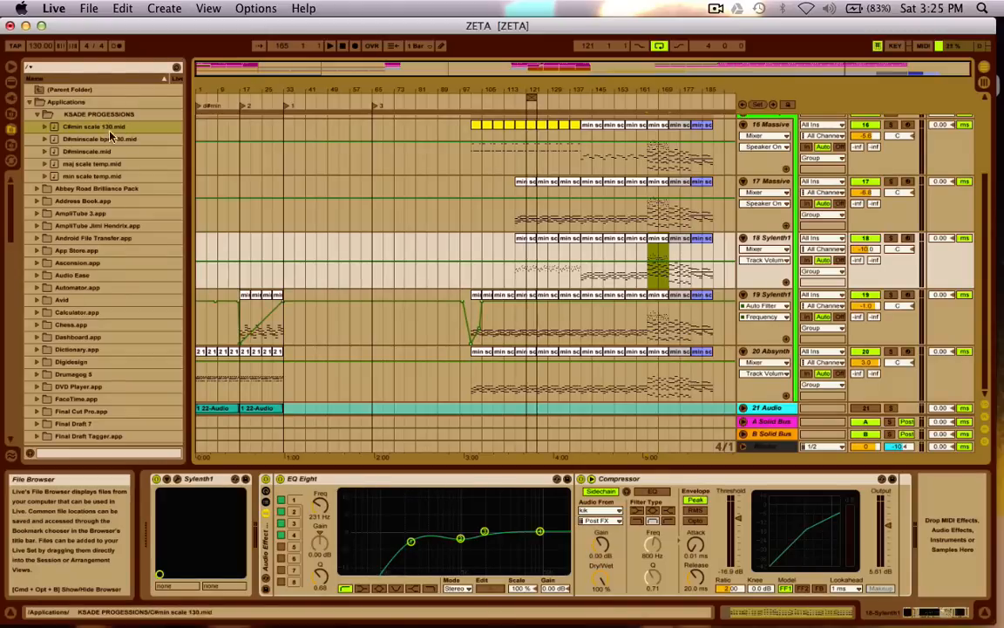
Preview D#minscale.mid and place it on the 18 Sylenth1 track at bar 65, without importing tempo and time signature data.
left_click(107, 154)
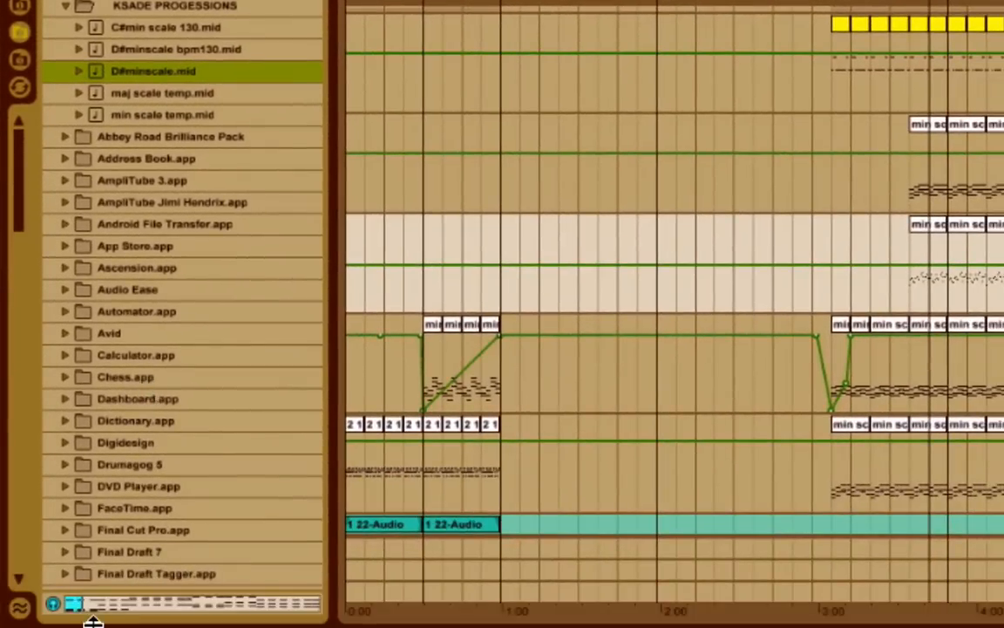
left_click(131, 601)
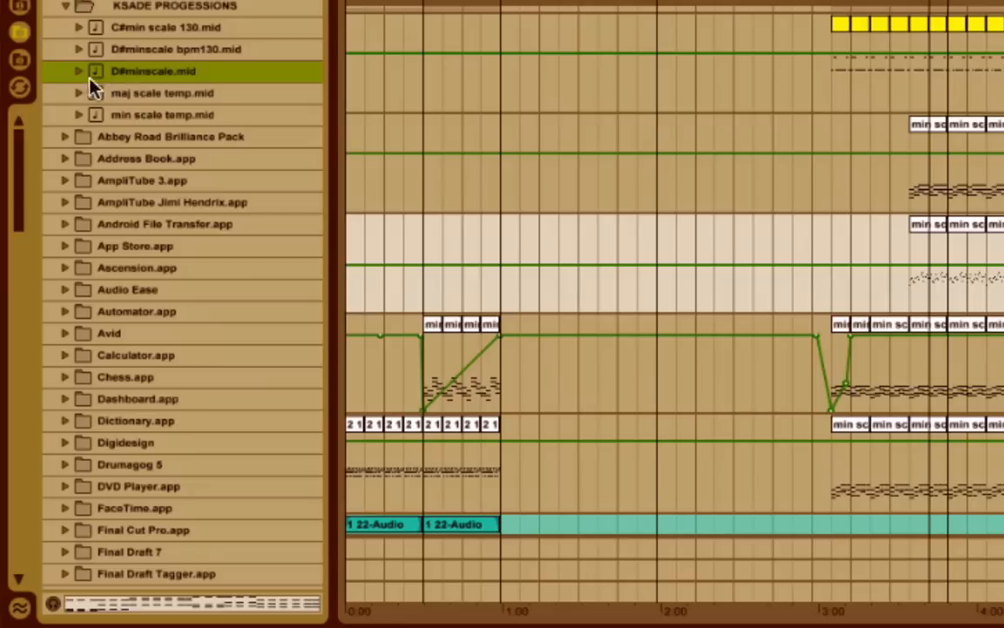
mouse_move(127, 73)
left_mouse_down()
mouse_move(617, 180)
mouse_move(621, 257)
mouse_move(609, 239)
mouse_move(202, 94)
mouse_move(635, 307)
mouse_move(664, 280)
left_mouse_up()
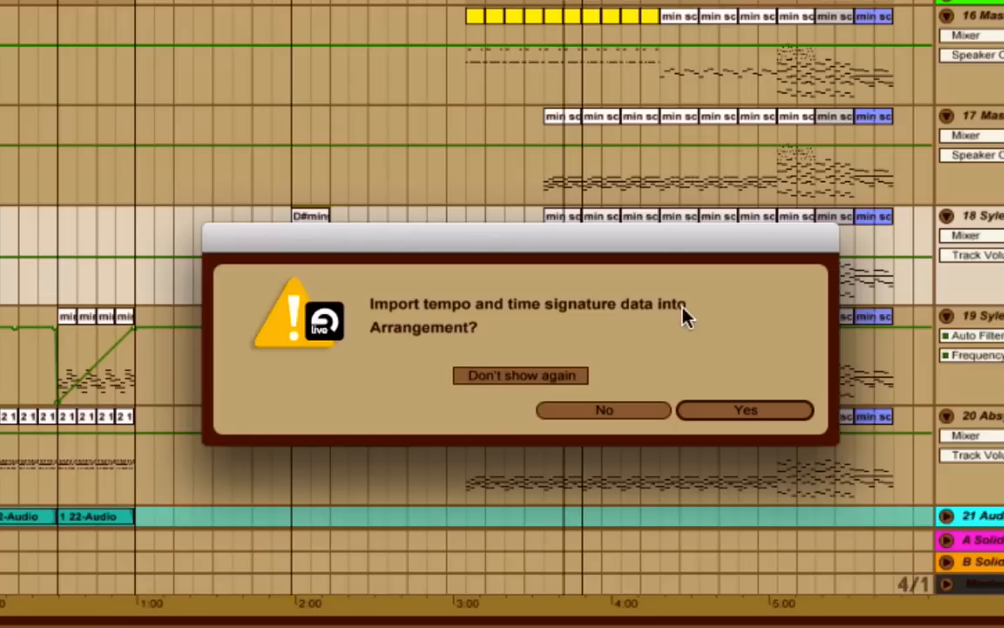
left_click(622, 412)
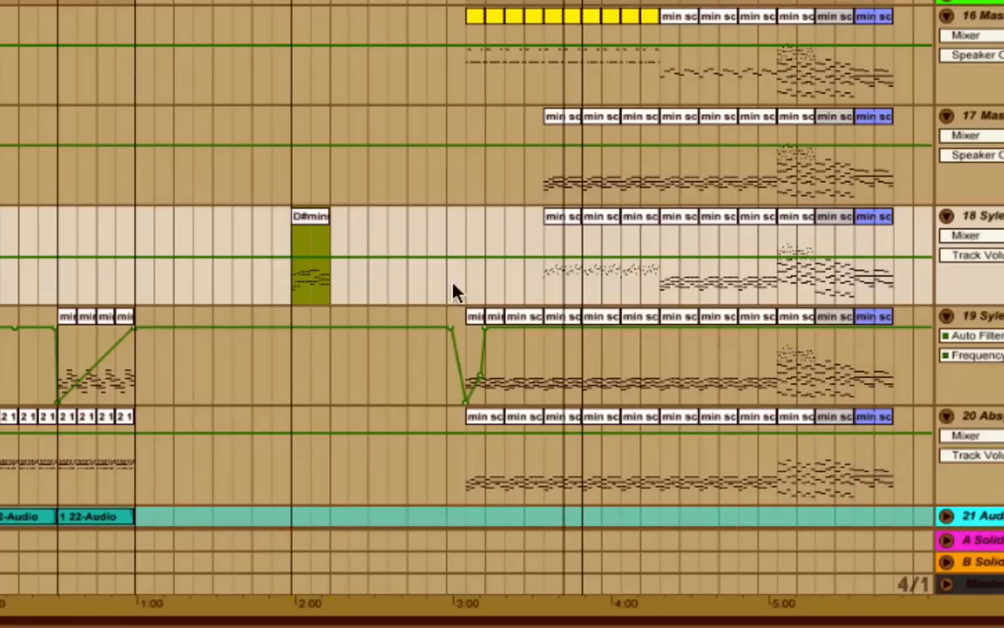
Transpose all notes in the D#minscale clip at bar 65 down about four semitones, and return to the full arrangement.
double_click(325, 223)
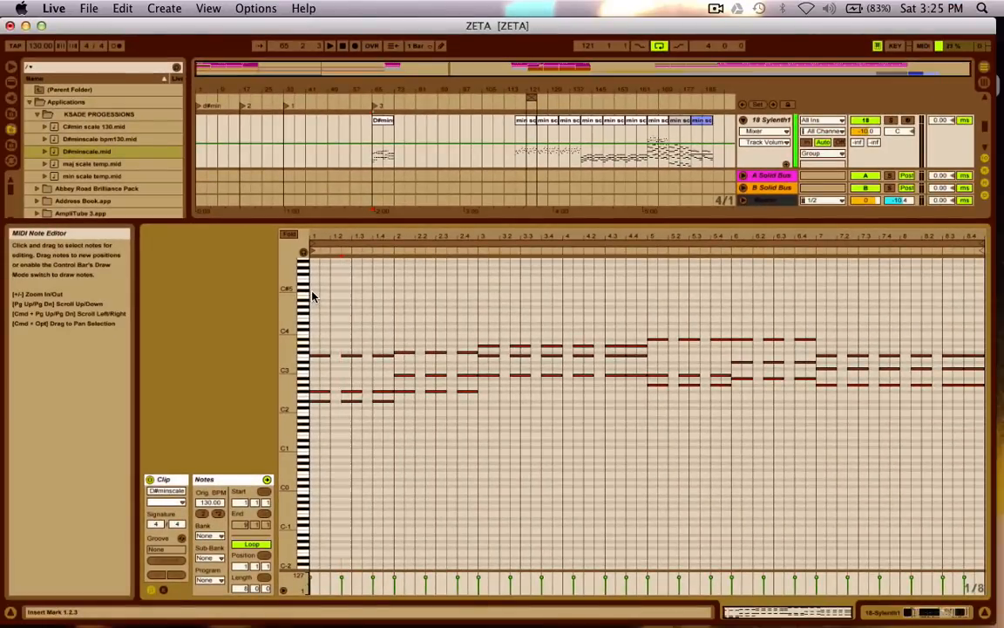
left_click_drag(313, 296, 978, 525)
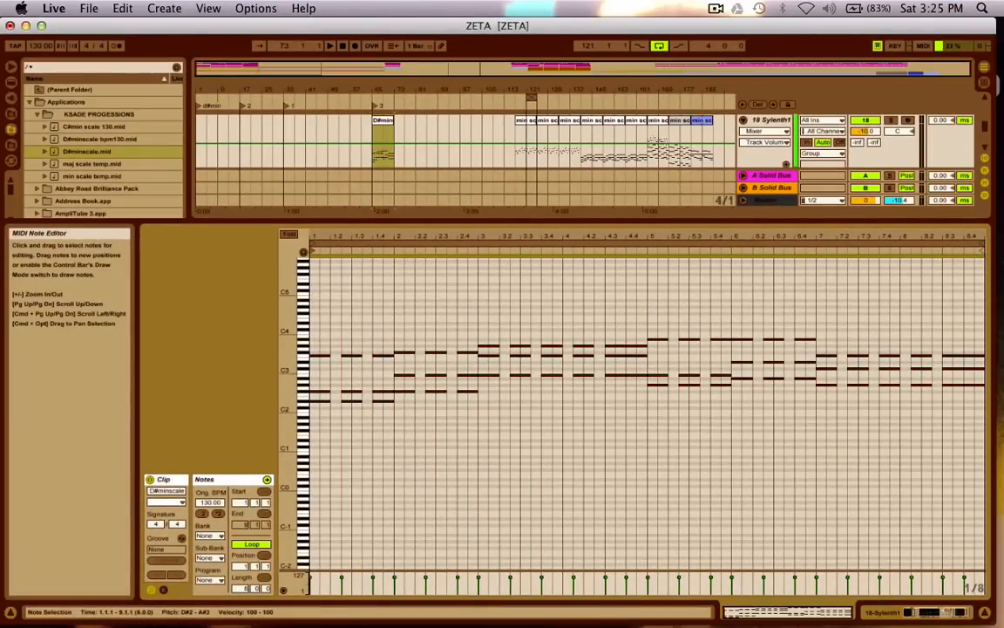
key("Down")
key("Down")
key("Down")
key("Down")
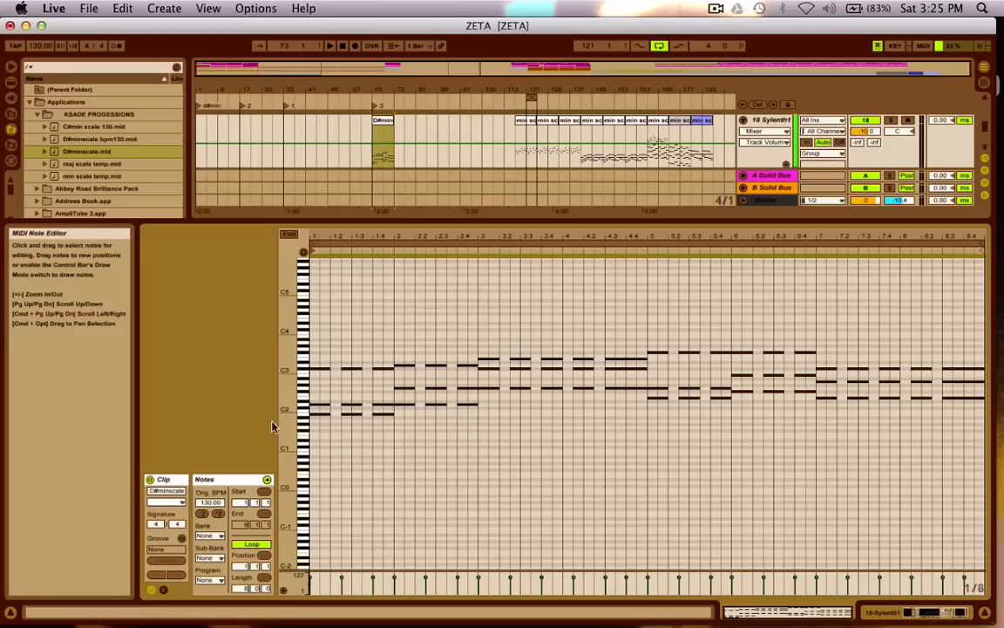
left_click(825, 448)
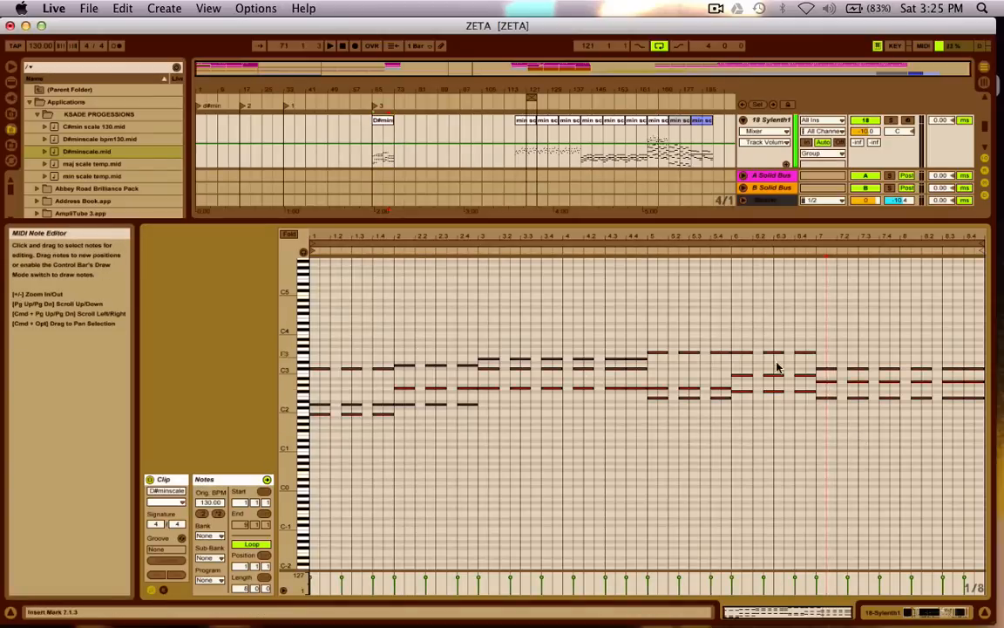
key("shift+Tab")
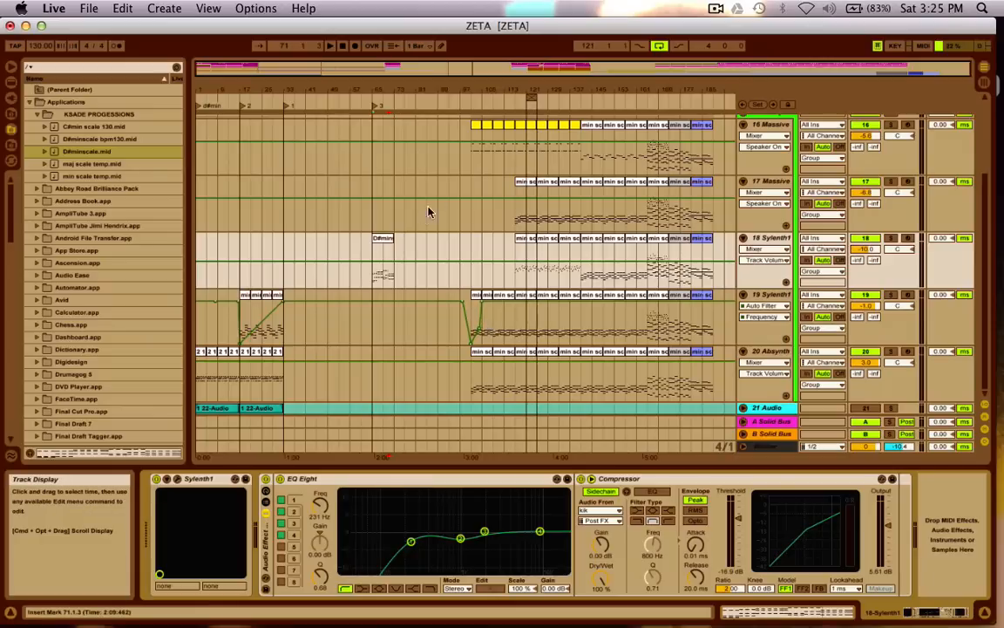
Delete the D#minscale clip at bar 65 from the 18 Sylenth1 track and fold 15 Group.
key("Delete")
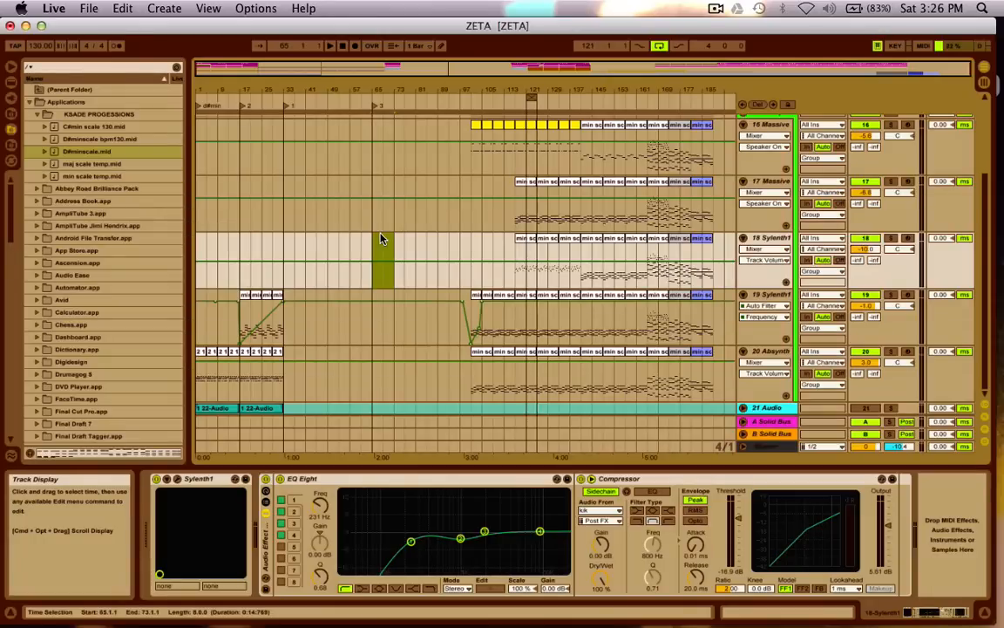
scroll(381, 234, "up", 3)
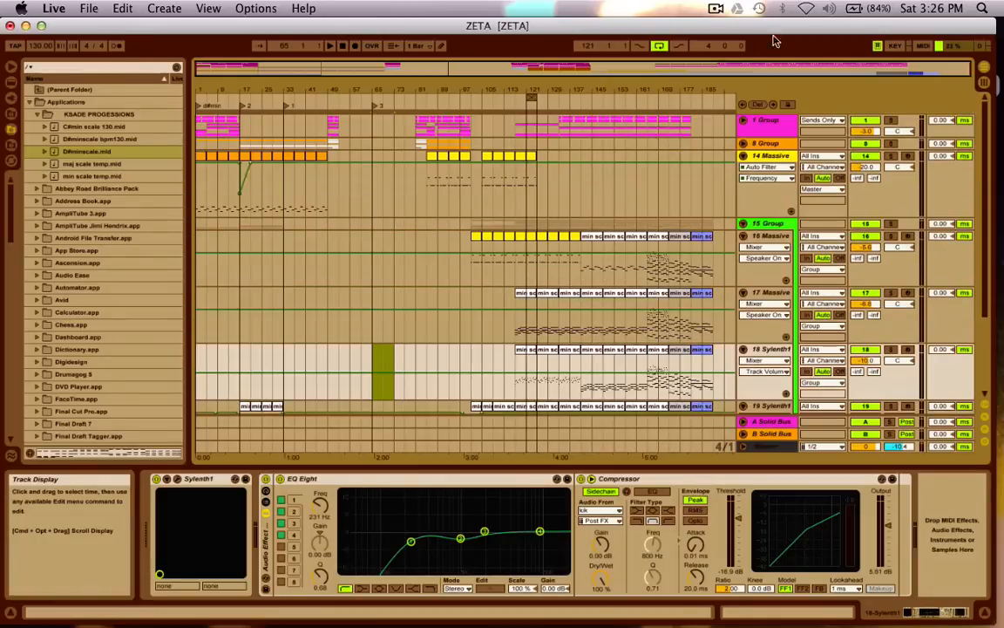
left_click(743, 225)
Unfold 1 Group to examine its drum tracks in the Arrangement and Session views, and fold it again.
left_click(743, 120)
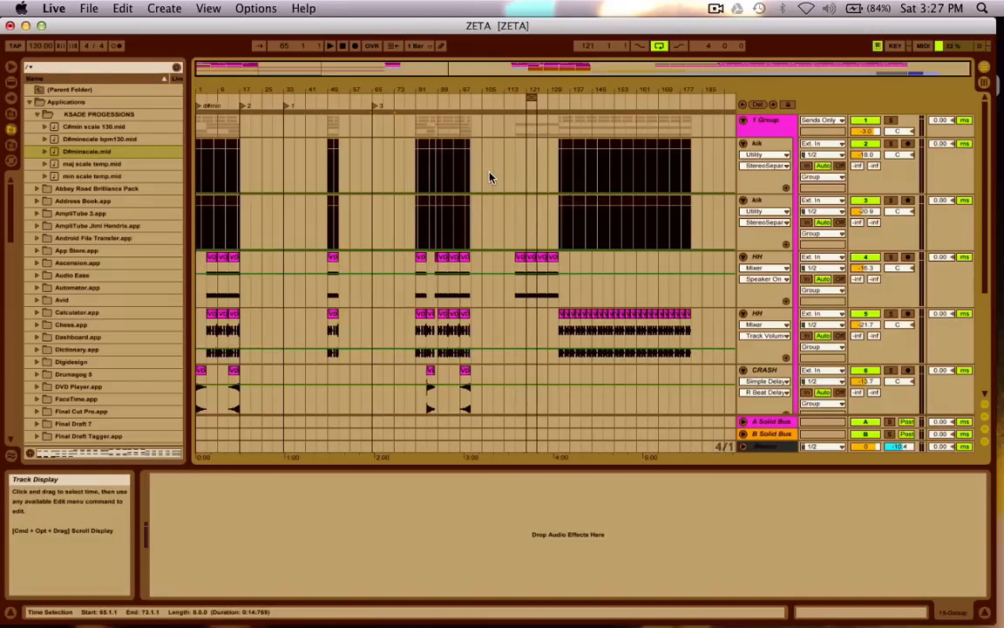
key("Tab")
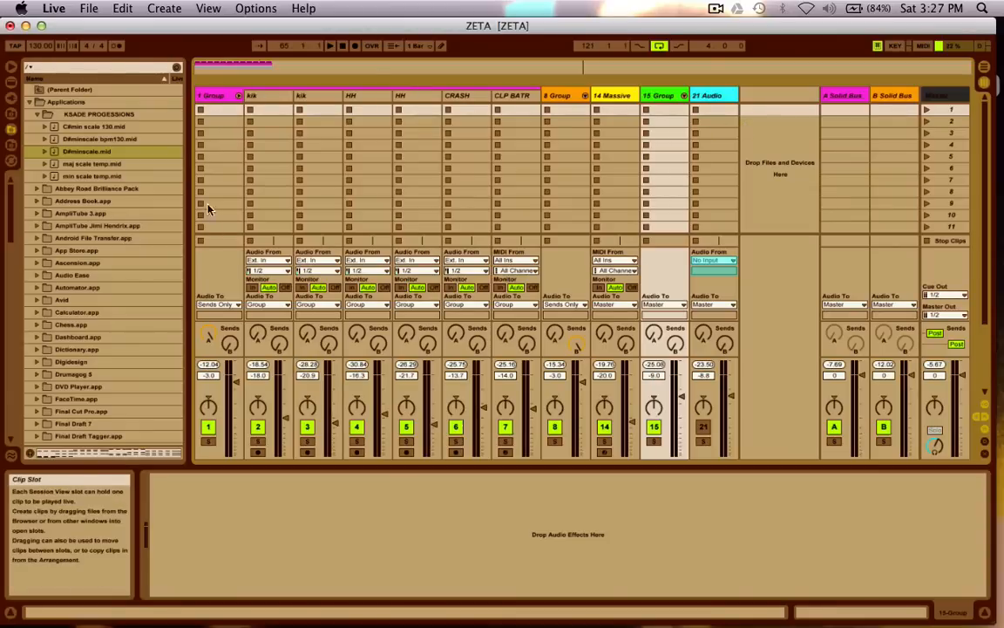
key("Tab")
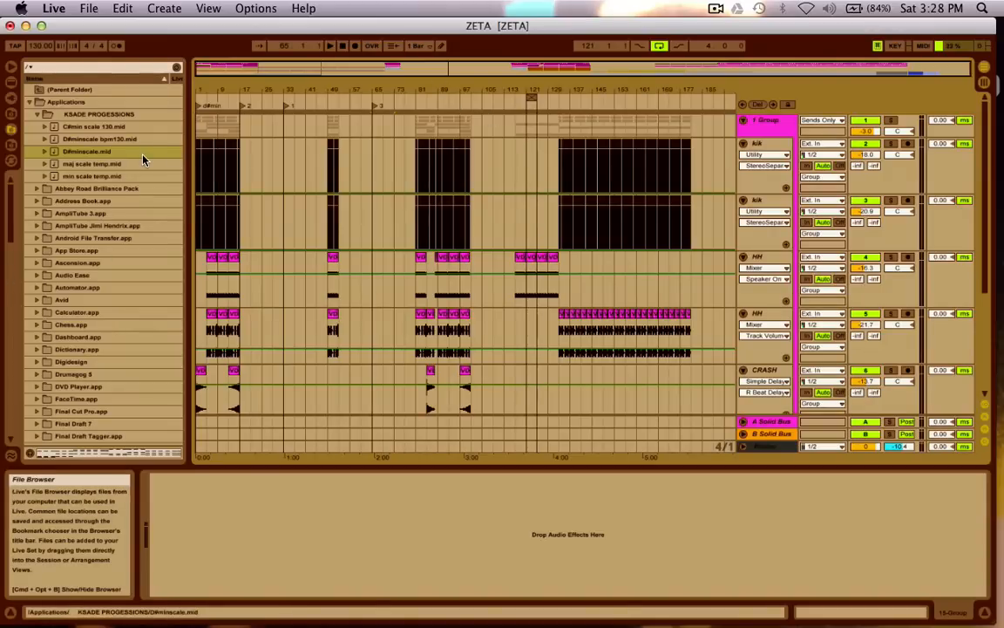
left_click(743, 122)
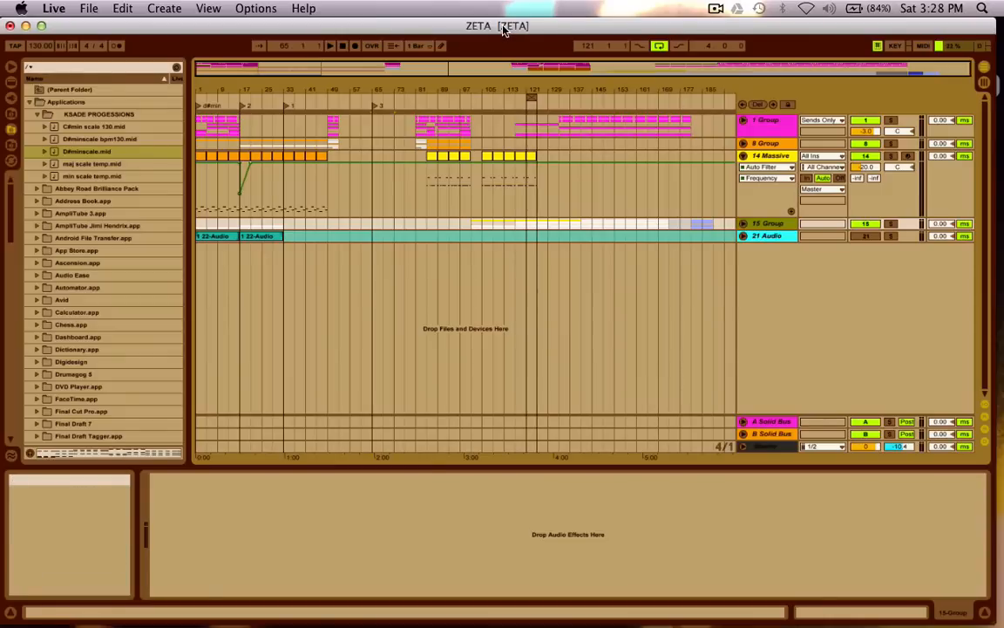
mouse_move(505, 27)
left_mouse_down()
mouse_move(503, 189)
mouse_move(503, 8)
left_mouse_up()
left_click(100, 9)
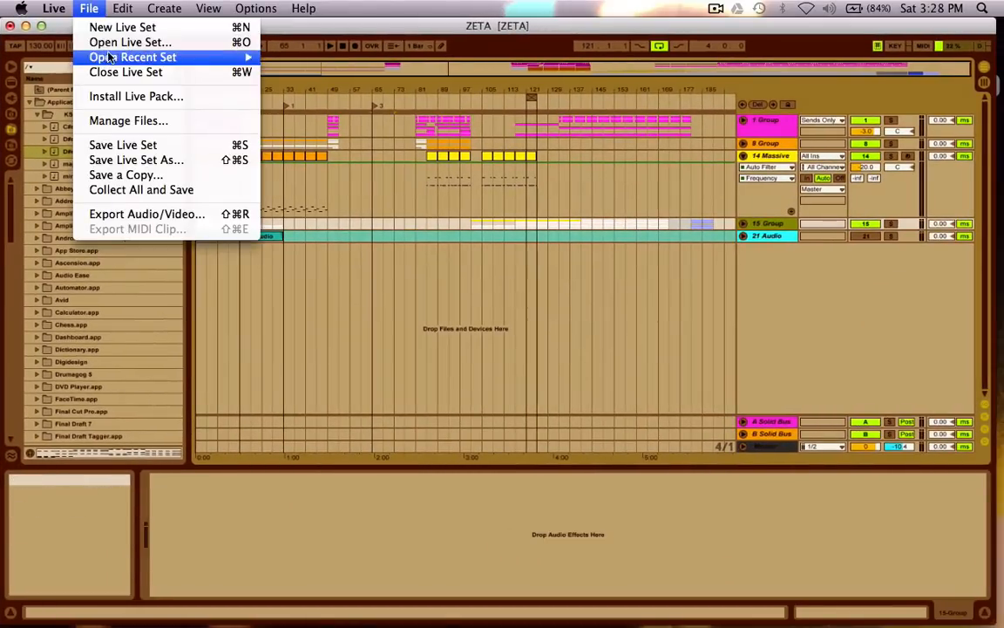
mouse_move(100, 54)
left_click(353, 39)
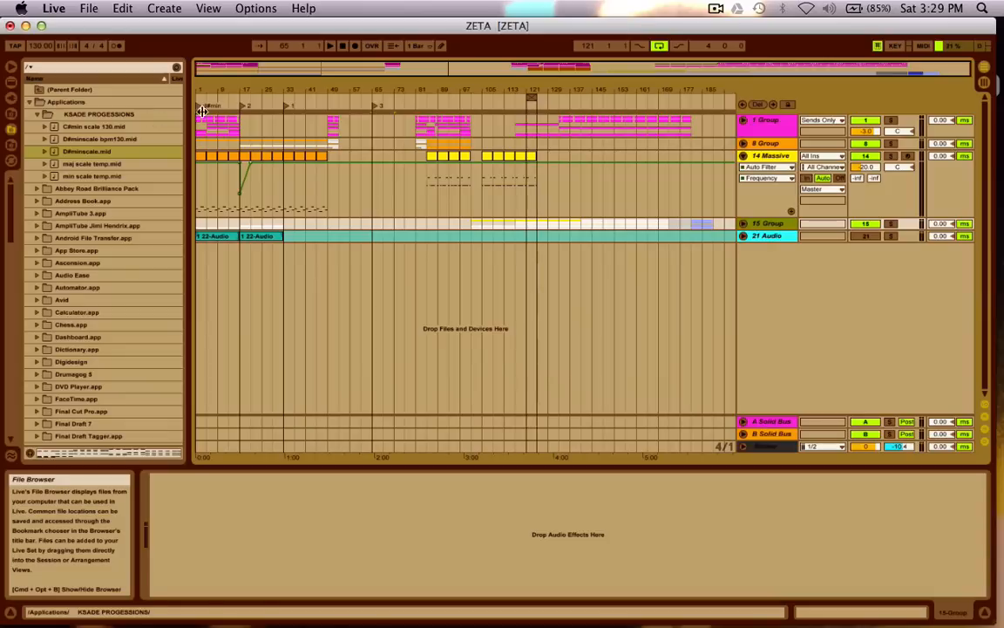
Set a 16-bar loop from bar 1 using the 14 Massive track, and shift it to bar 17 and on to bar 33.
left_click_drag(245, 204, 123, 201)
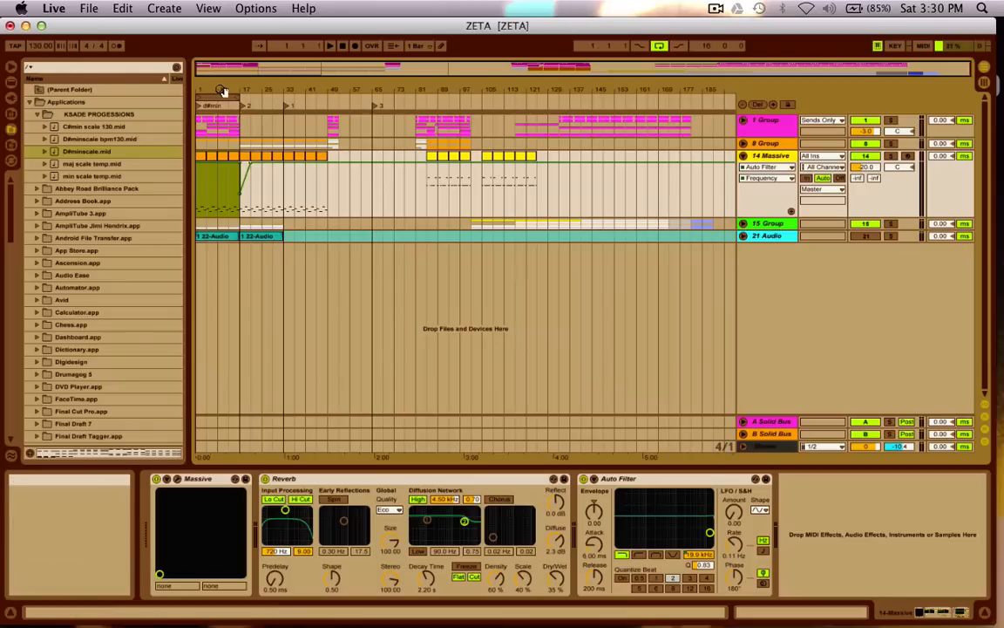
left_click_drag(219, 98, 268, 97)
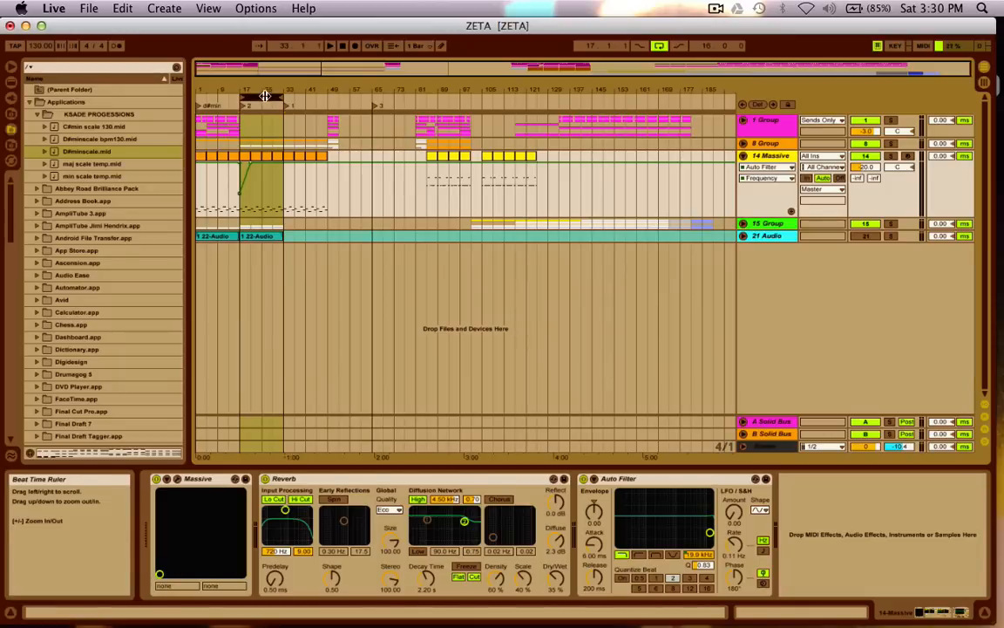
left_click_drag(271, 96, 317, 95)
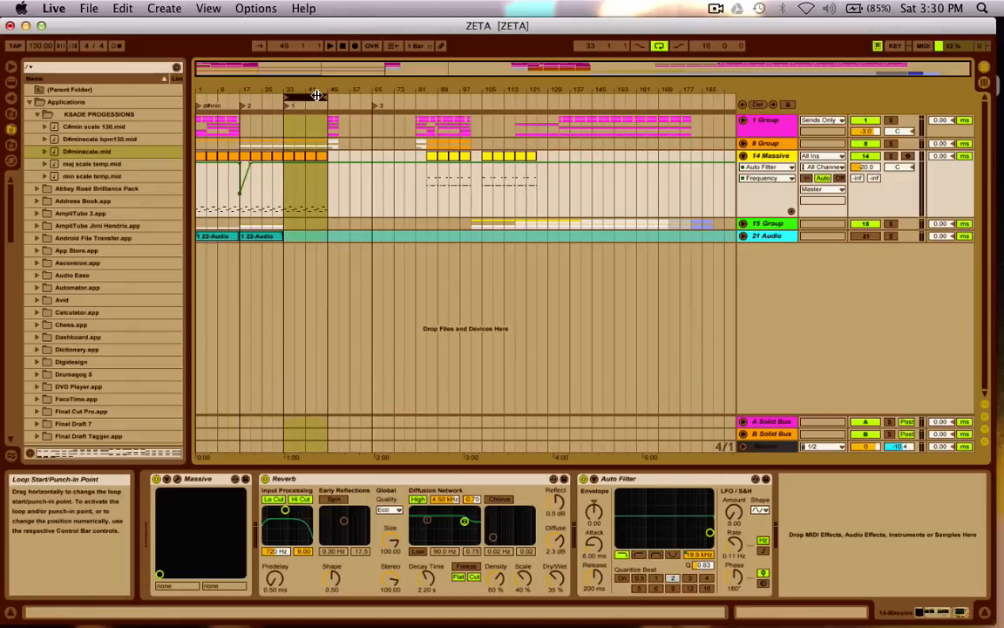